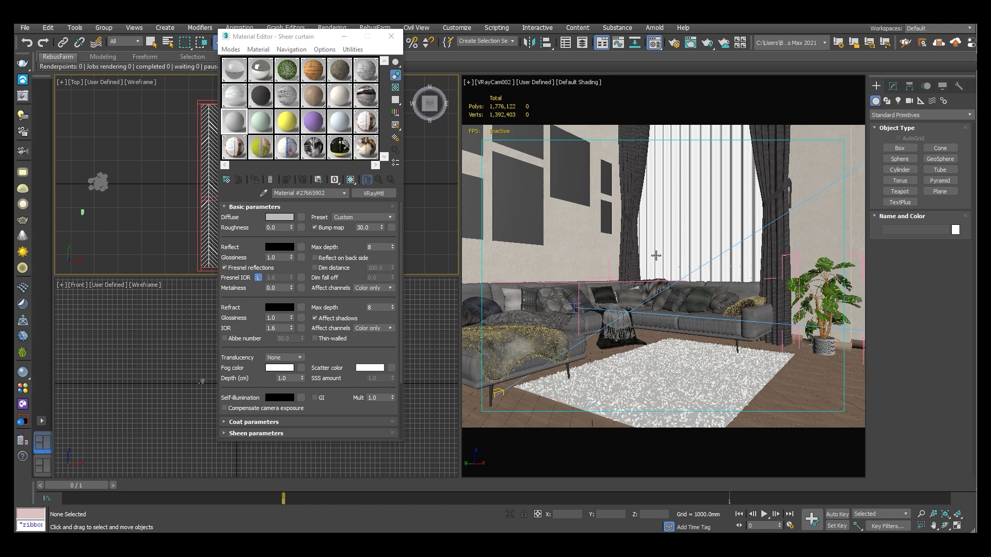
Assign the material to the selected curtain, rename it Sheers_Curtain, and browse the diffuse maps
left_click(675, 210)
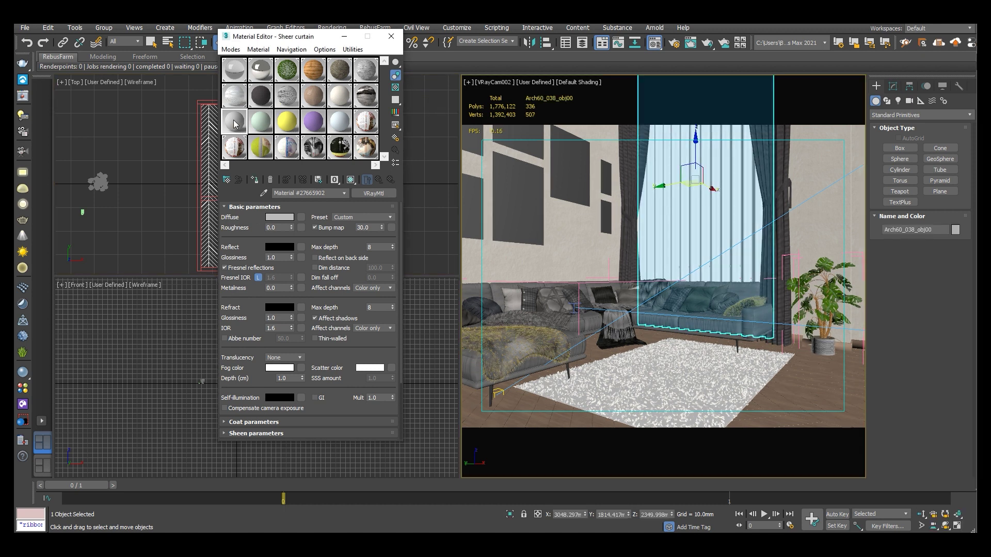
left_click(254, 180)
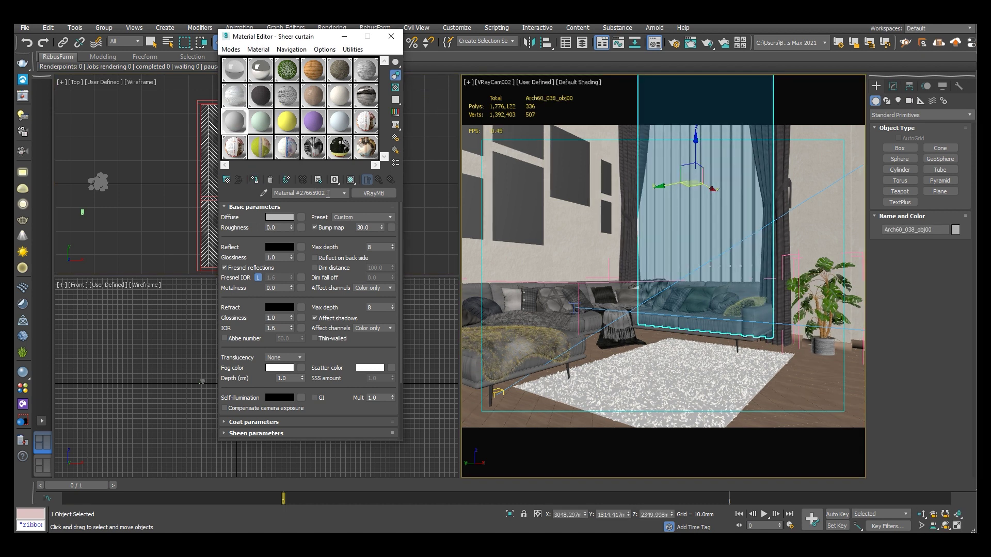
left_click_drag(328, 194, 276, 191)
type("Sheers_Curtain")
left_click(302, 217)
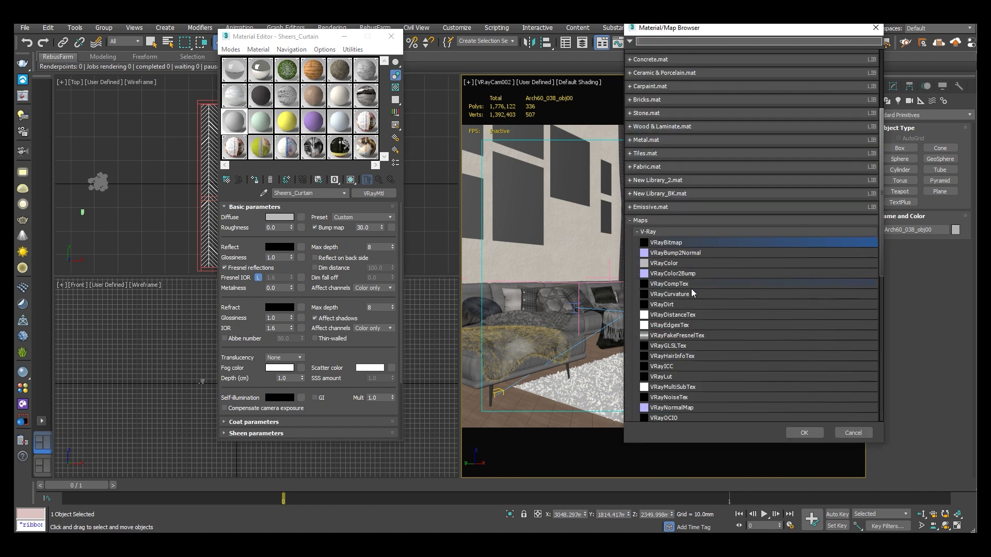
left_click_drag(880, 268, 865, 379)
left_click(647, 327)
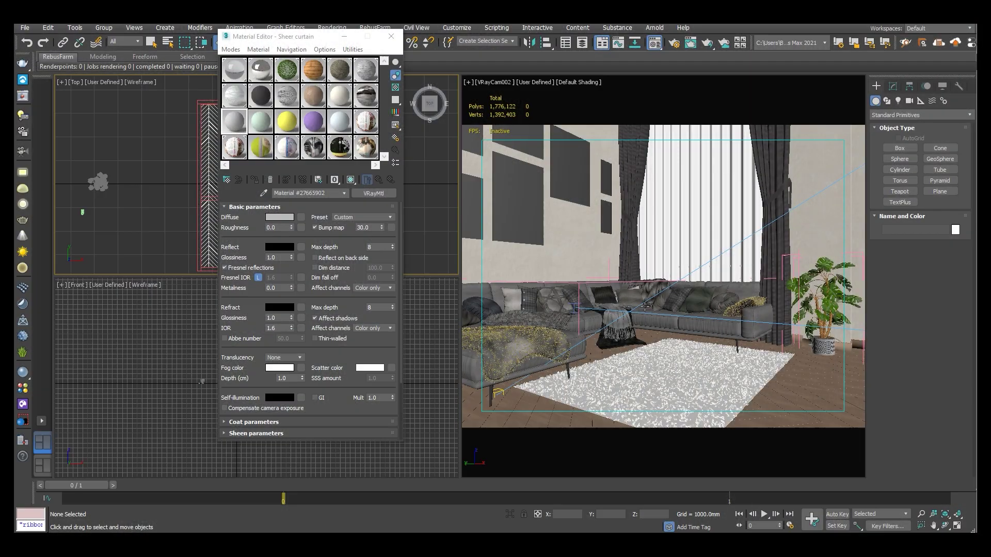
Reapply Sheers_Curtain to the curtain and load a Falloff map into its diffuse slot
left_click(674, 211)
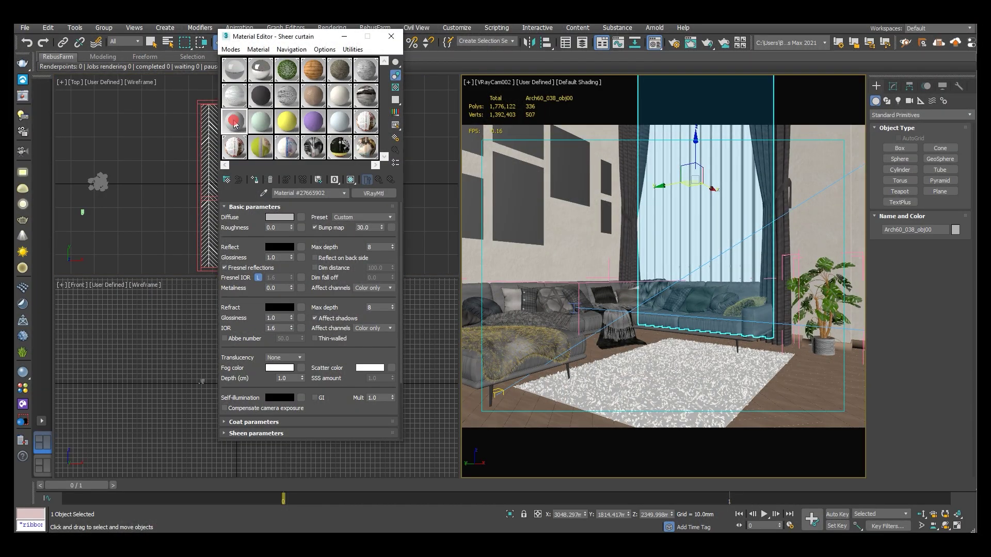
left_click(253, 180)
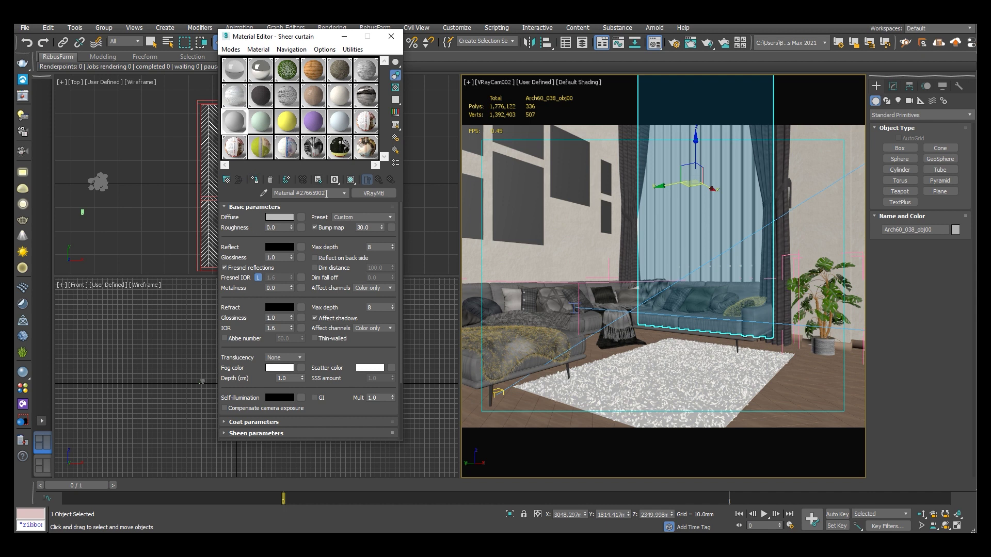
left_click_drag(327, 194, 276, 192)
type("Sheers_Curtain")
left_click(301, 217)
scroll(691, 353, "down", 10)
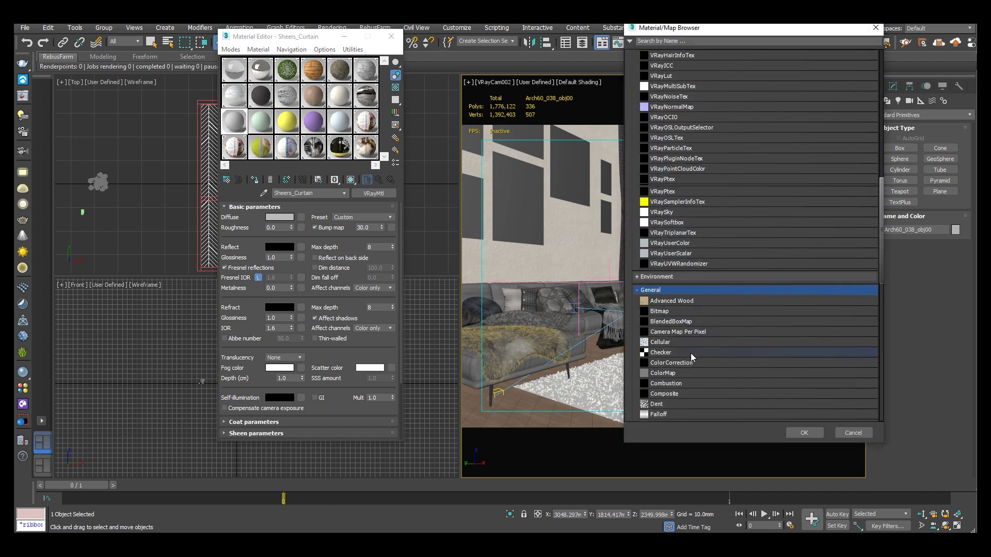
double_click(666, 376)
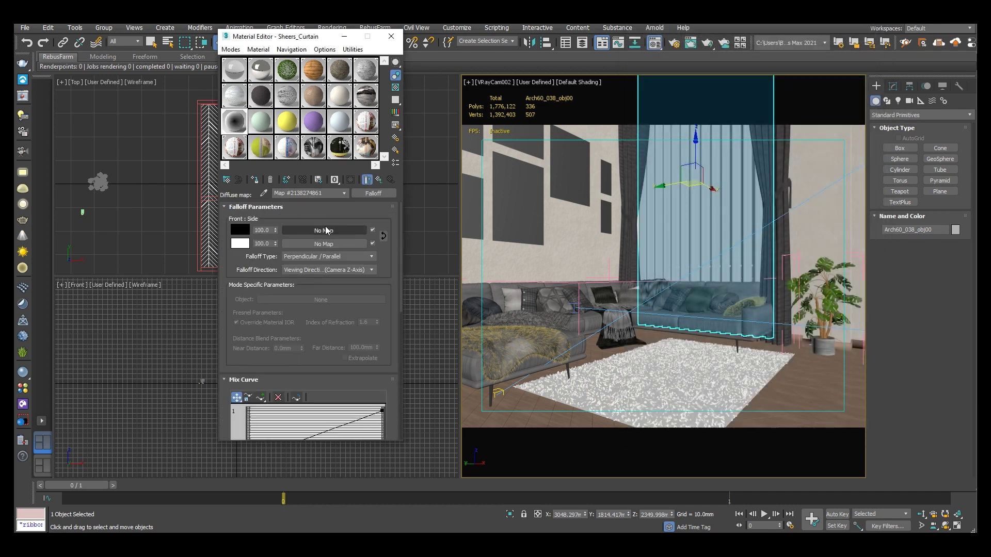
Set the Falloff's front Color 1 to pure white and return to the Sheers_Curtain parent material
left_click(239, 231)
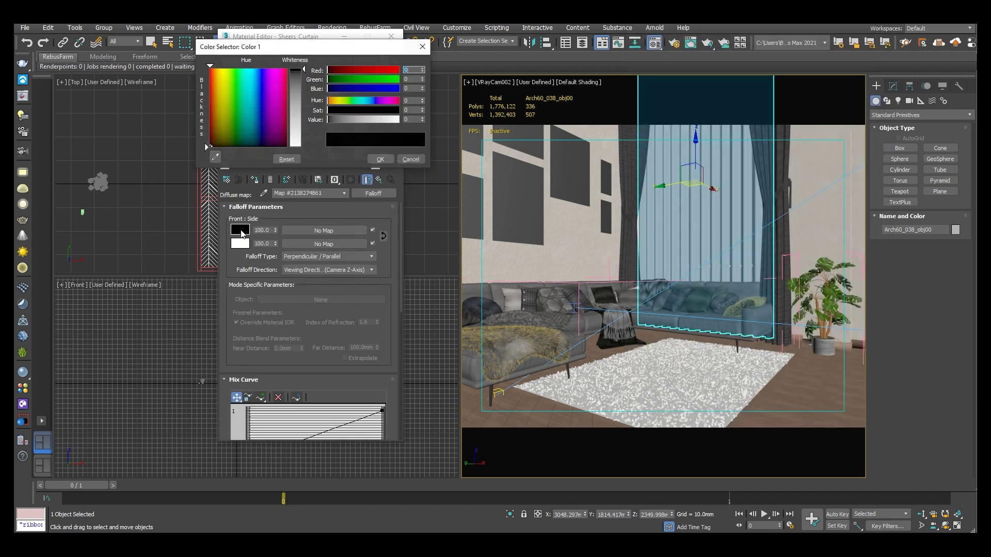
left_click_drag(304, 76, 303, 146)
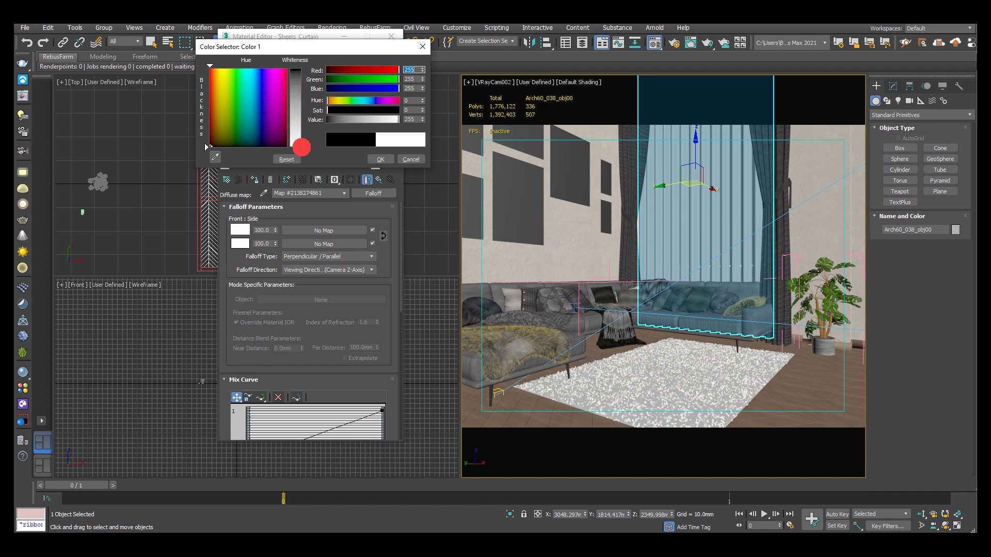
left_click(379, 158)
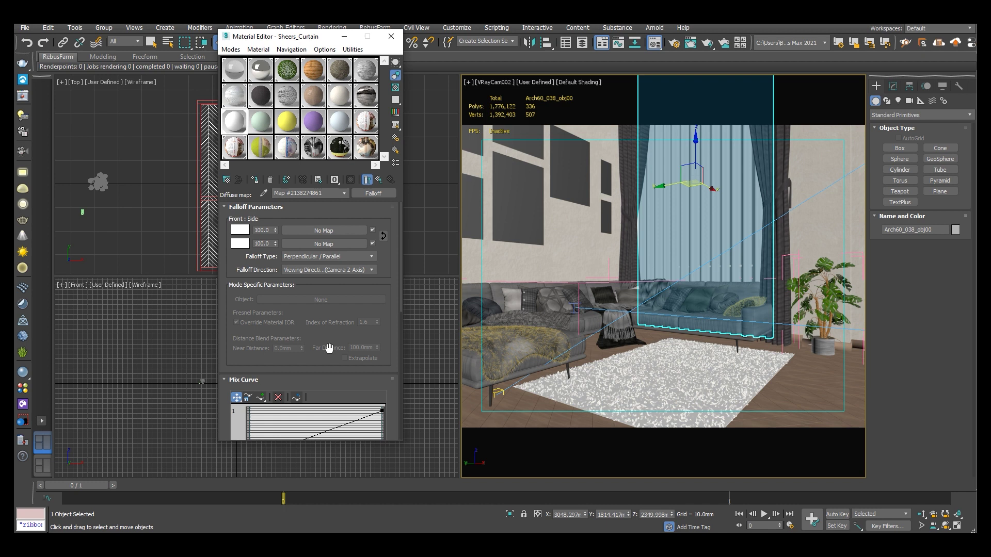
left_click_drag(327, 348, 367, 432)
scroll(312, 338, "down", 2)
scroll(311, 337, "down", 1)
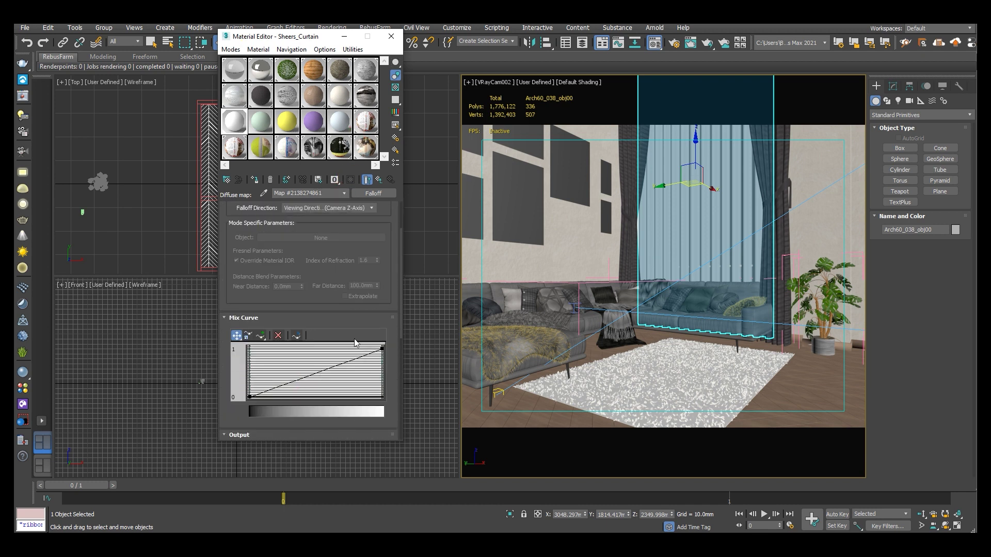
scroll(354, 338, "up", 3)
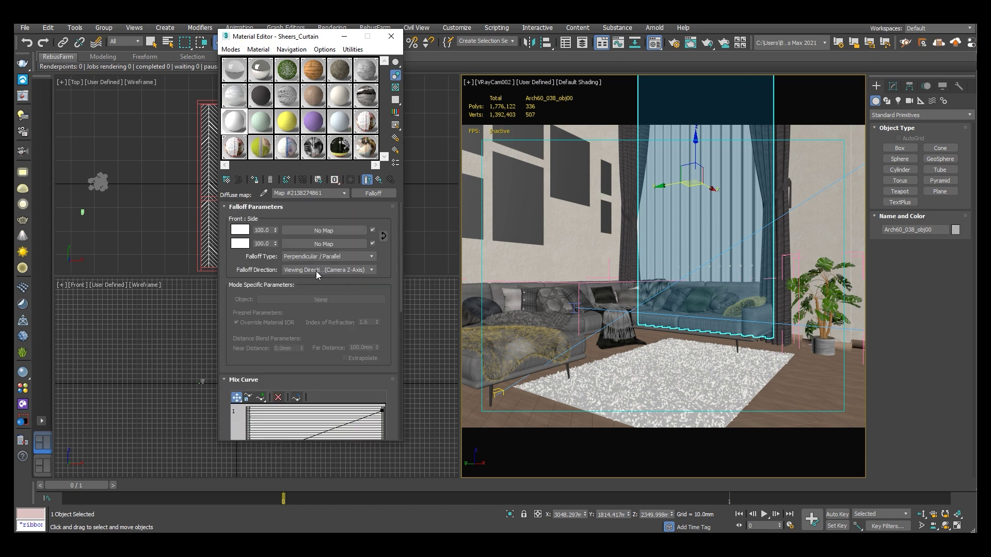
left_click(366, 179)
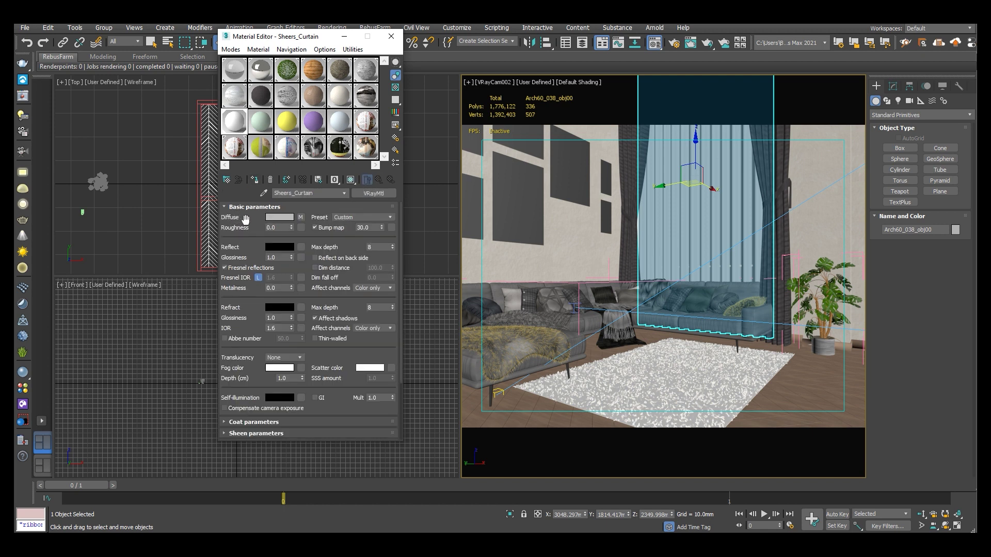
Uncheck Fresnel reflections and expand Sheers_Curtain's Maps rollout
left_click(224, 268)
left_click_drag(316, 358, 322, 205)
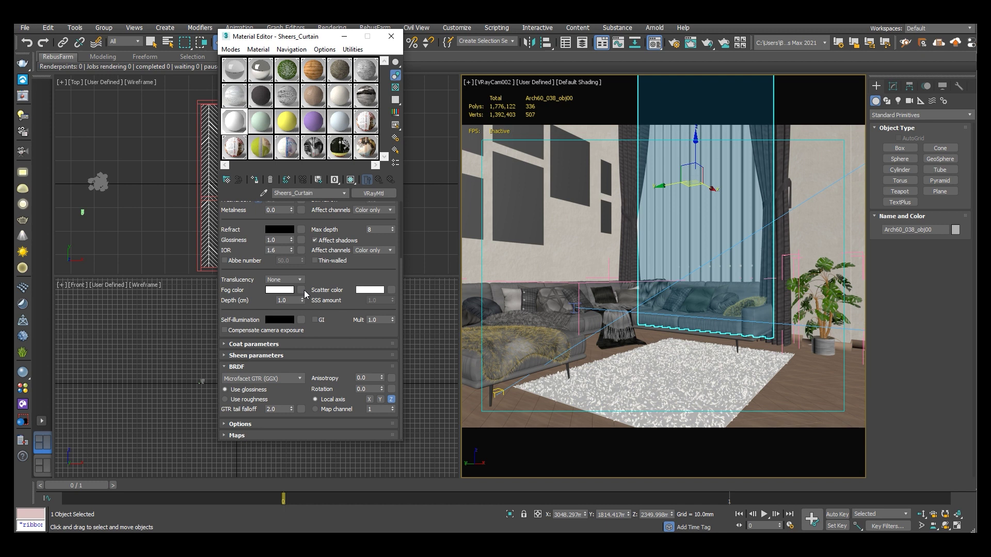
left_click(237, 436)
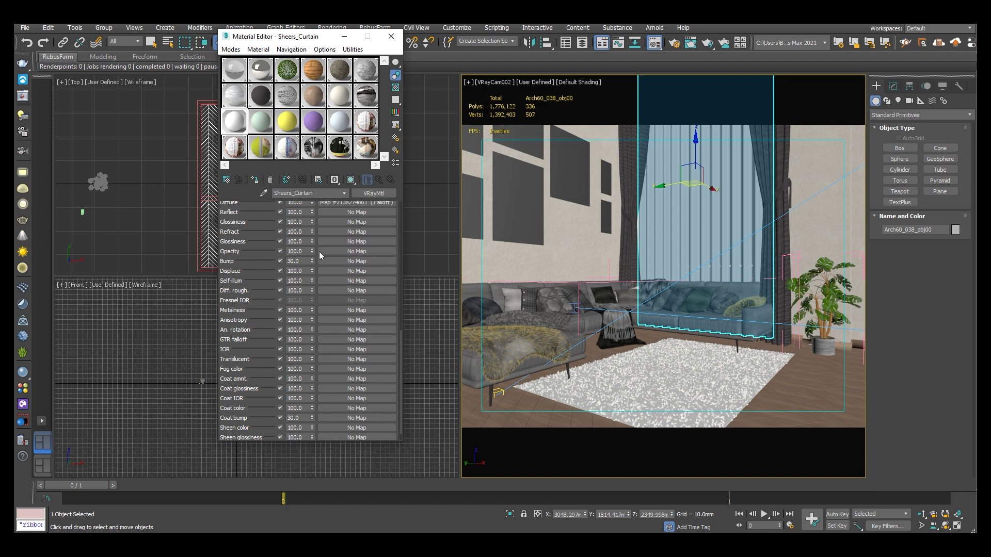
Put a VRayBitmap in the Opacity slot loaded with the Arch60 opacity pattern texture
left_click(363, 253)
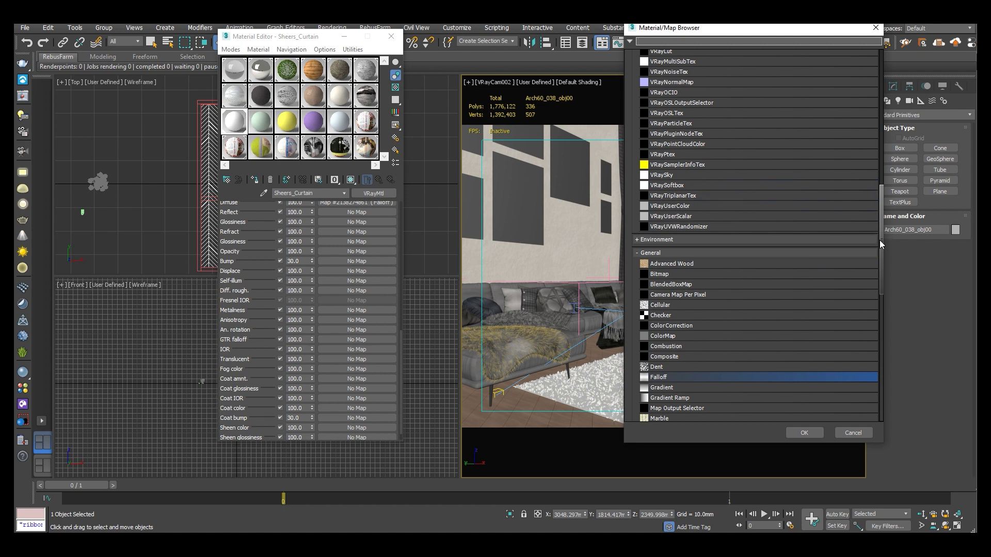
left_click_drag(881, 238, 888, 178)
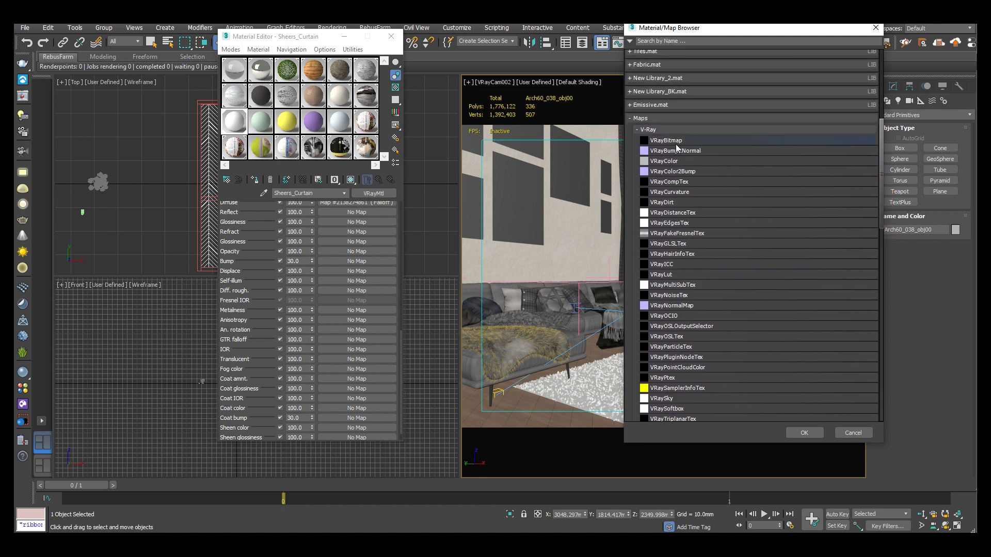
double_click(661, 141)
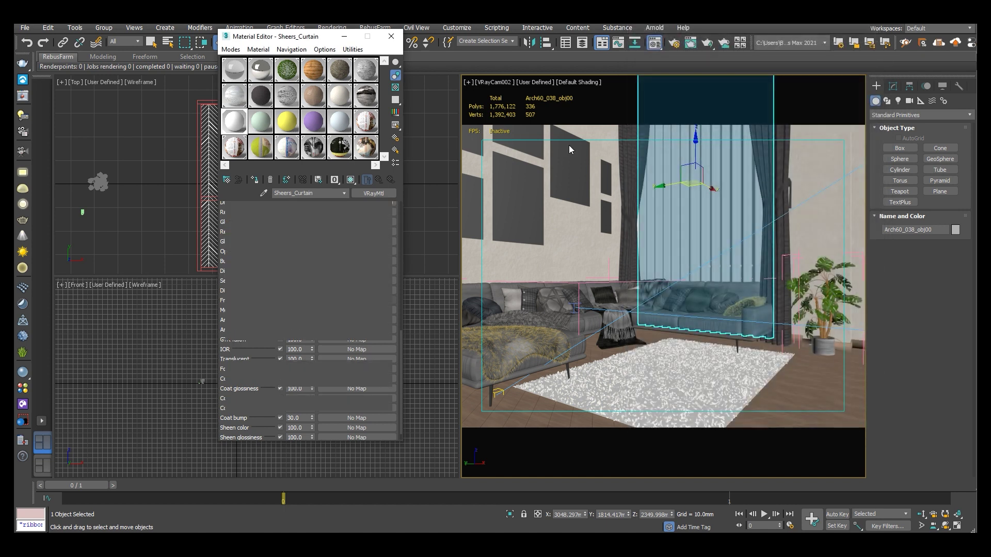
left_click_drag(368, 219, 367, 374)
left_click_drag(387, 258, 378, 369)
left_click_drag(377, 281, 376, 303)
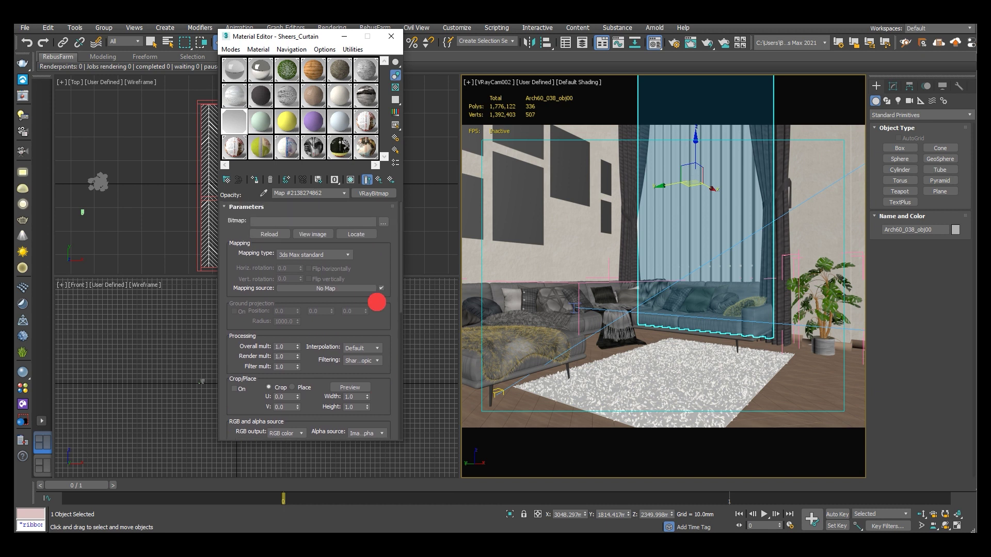
left_click(383, 223)
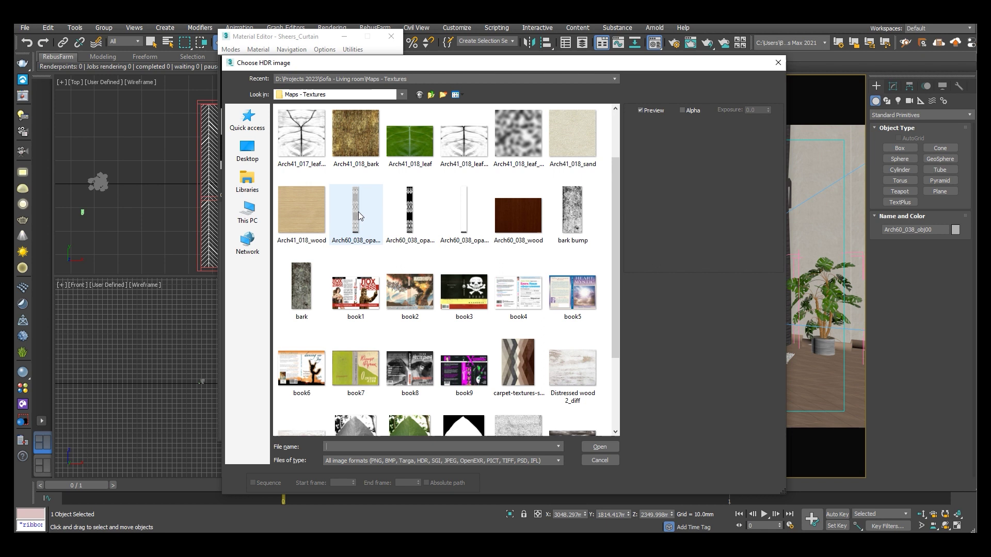
double_click(358, 211)
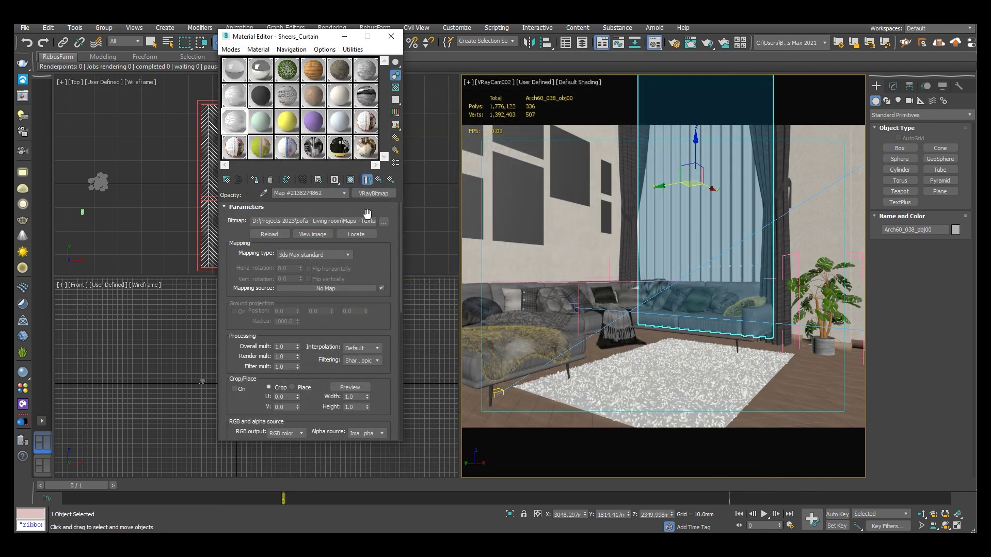
Return to Sheers_Curtain's basic parameters, shift the Material Editor left, and deselect in the Top viewport
left_click(378, 179)
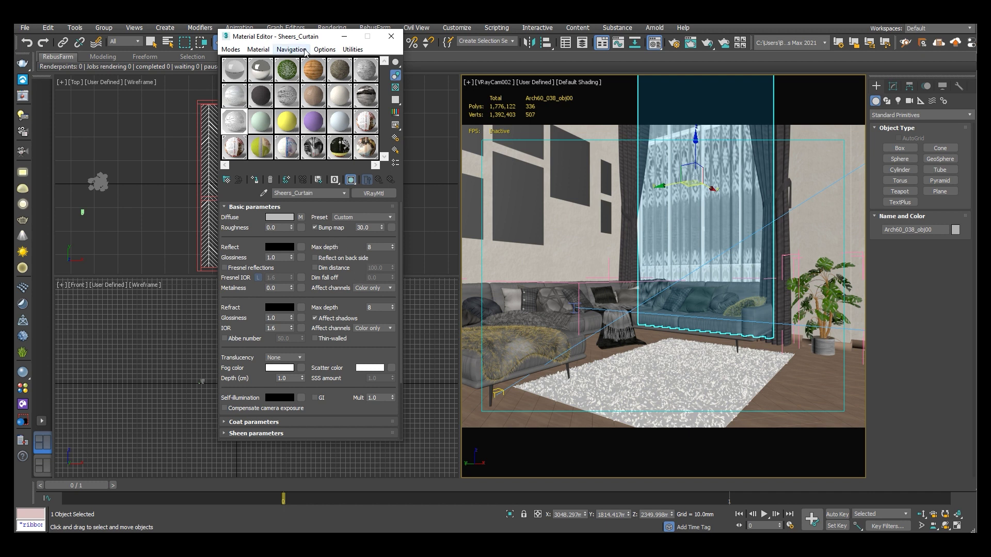
left_click_drag(302, 37, 270, 38)
left_click(389, 195)
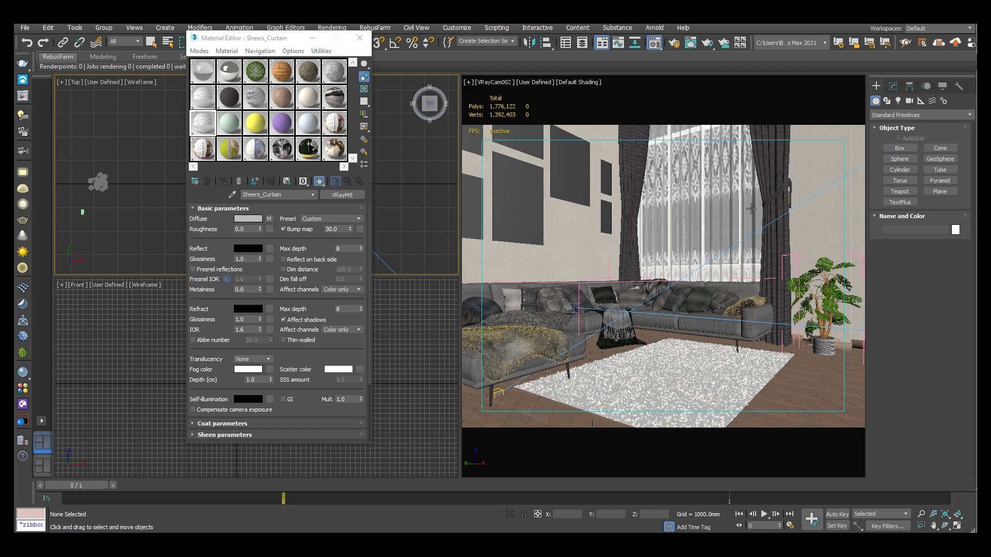
Launch a V-Ray IPR interactive render from Render Setup to preview the curtain
left_click(674, 42)
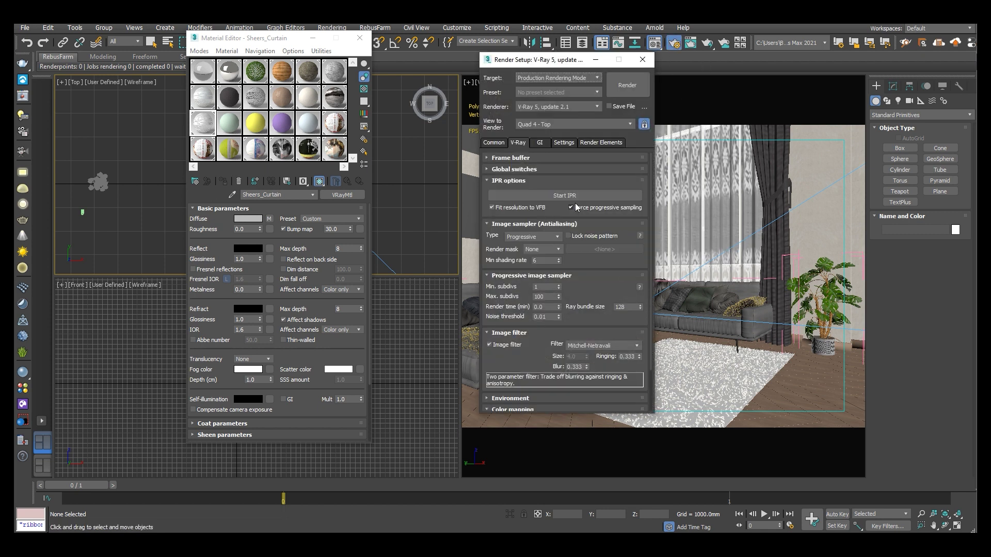
left_click(579, 195)
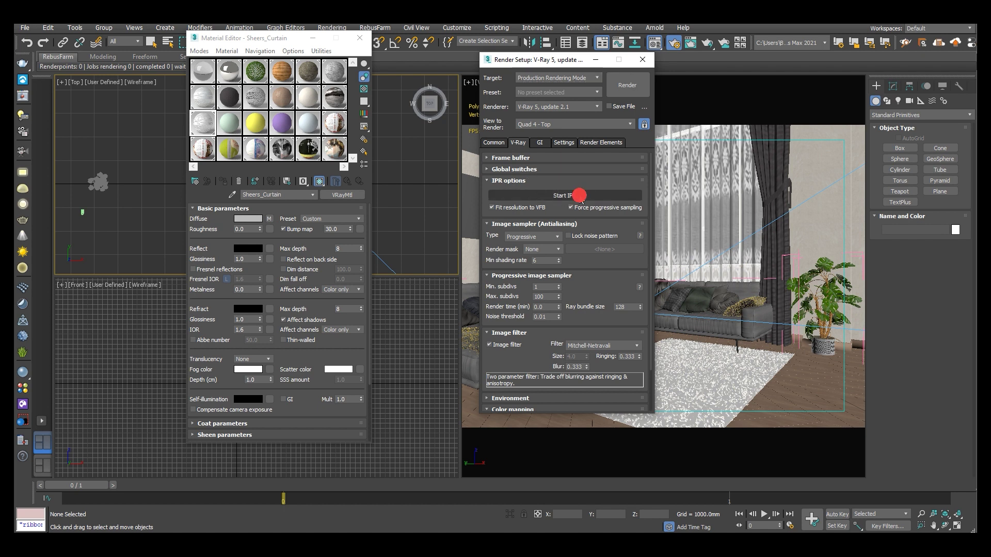